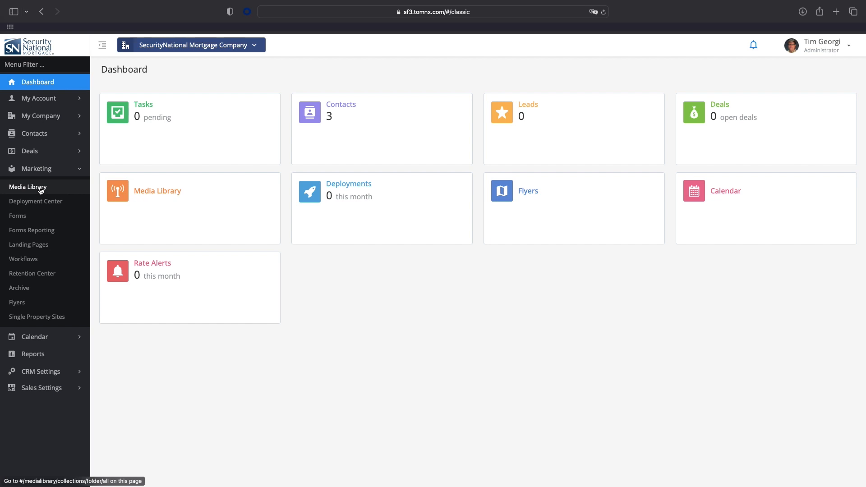
Start a new collection in the marketing Media Library and name it "Testing the Text Message".
left_click(41, 189)
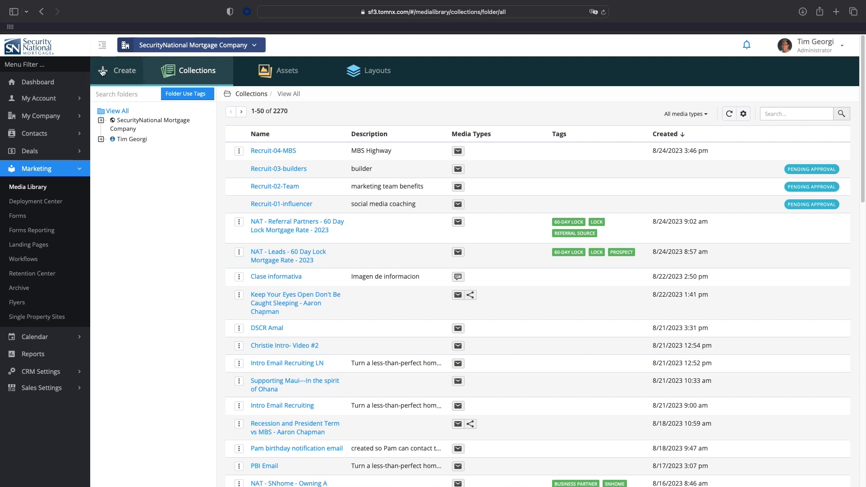
left_click(122, 72)
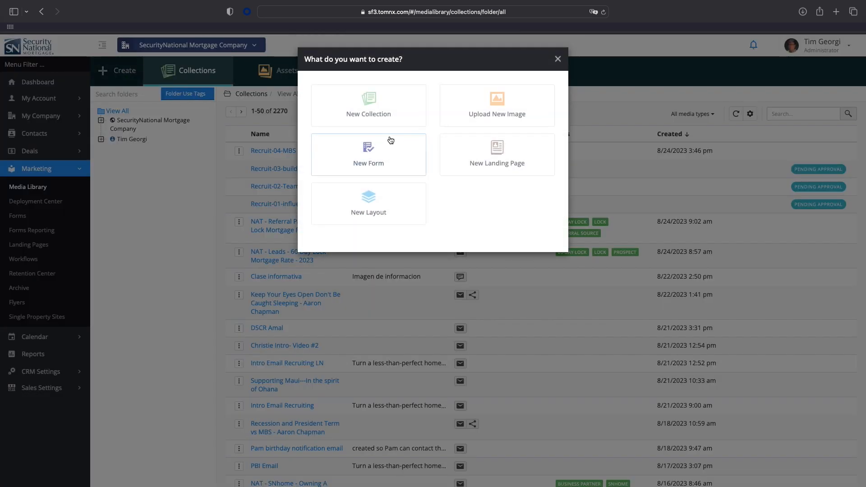
left_click(404, 101)
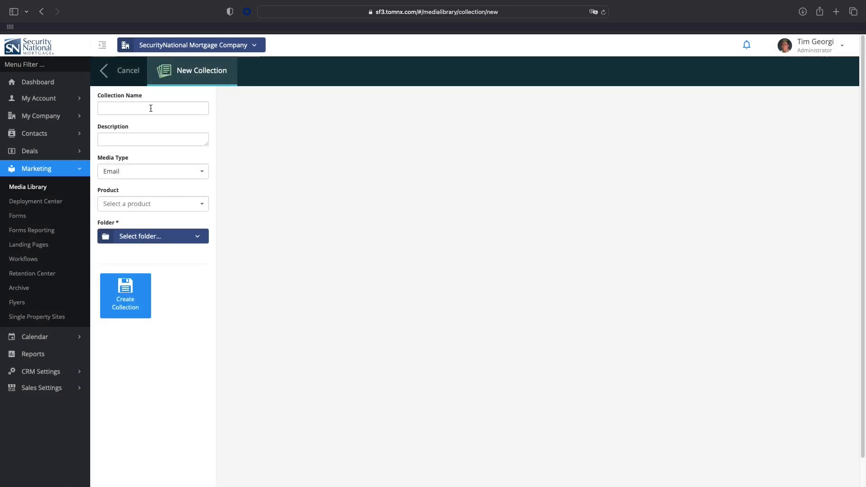
left_click(151, 108)
type("Testing the Text Message")
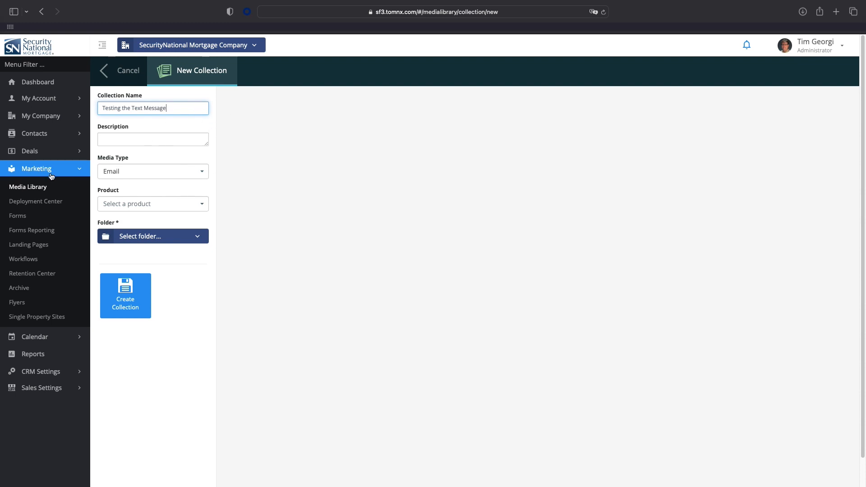
Set the collection's media type to Text Message, choose the user's personal folder, and create the collection.
left_click(196, 173)
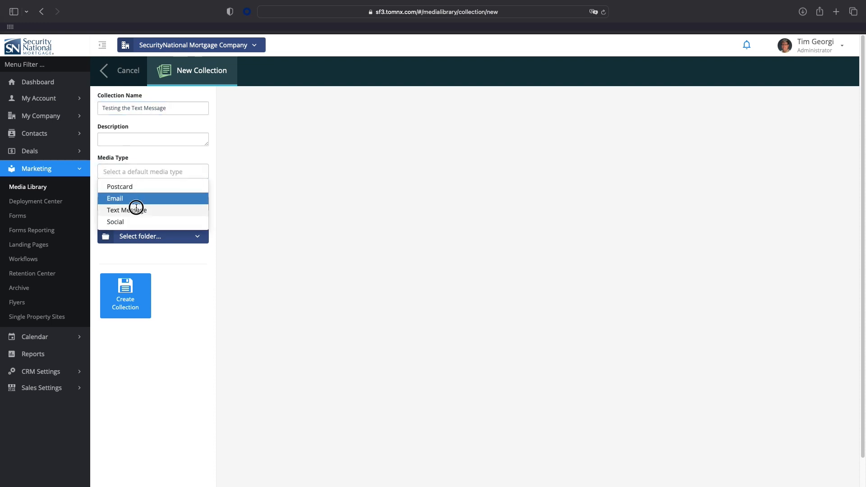
left_click(136, 208)
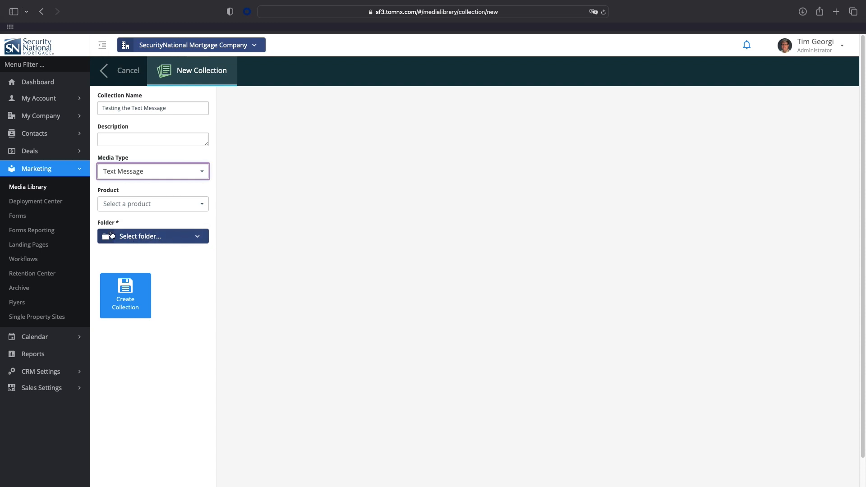
left_click(157, 238)
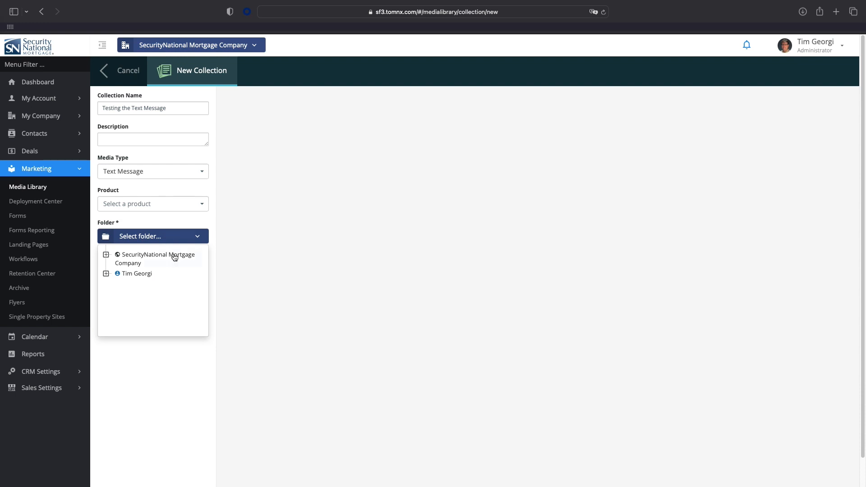
left_click(146, 276)
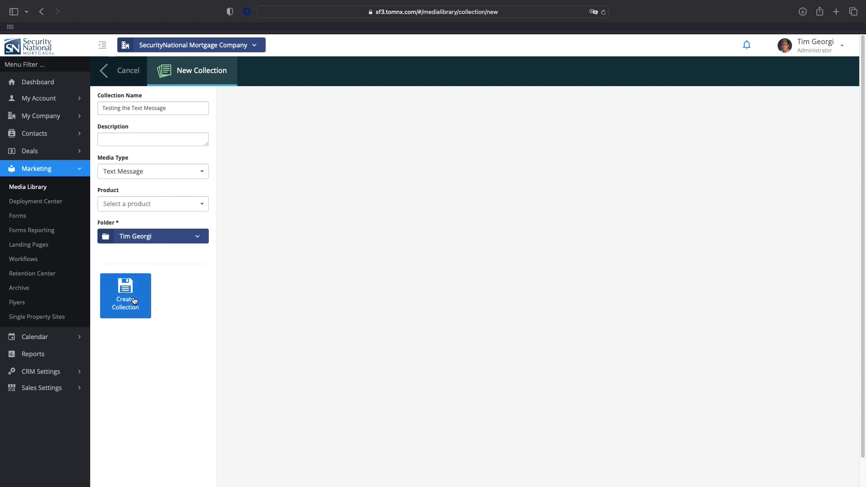
left_click(127, 304)
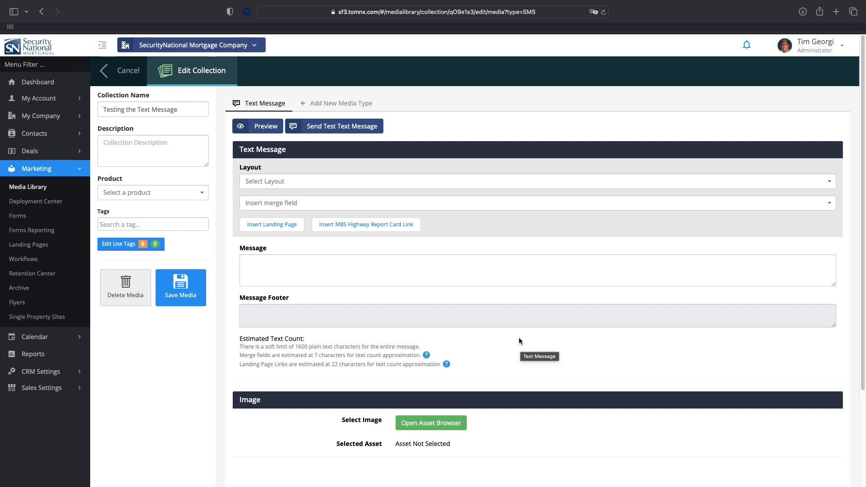
Write the message "Hi there, FirstName. I'm just testing the text message creation tools in Surefire!".
left_click(346, 263)
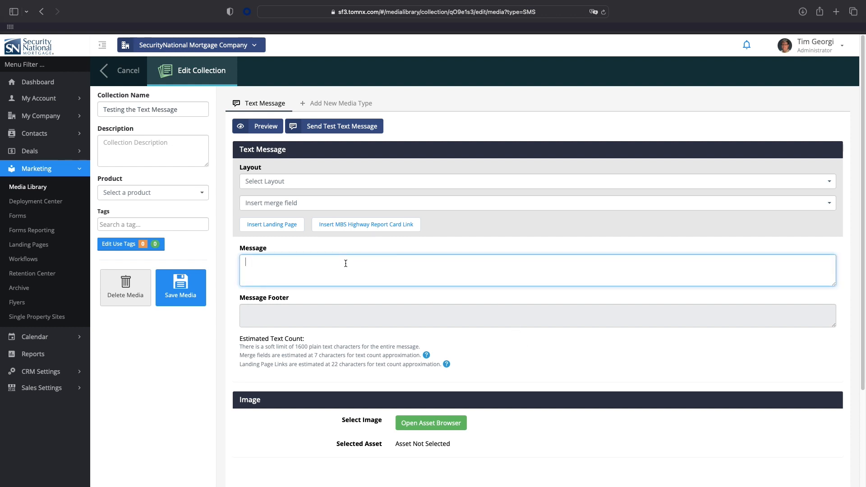
type("Hi there, FirstName. Im just testing the text message creation tools in Surefire!")
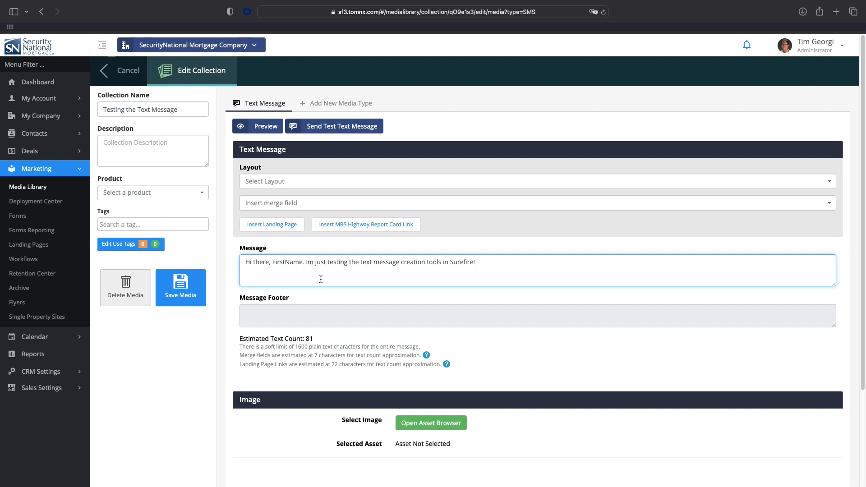
type("'")
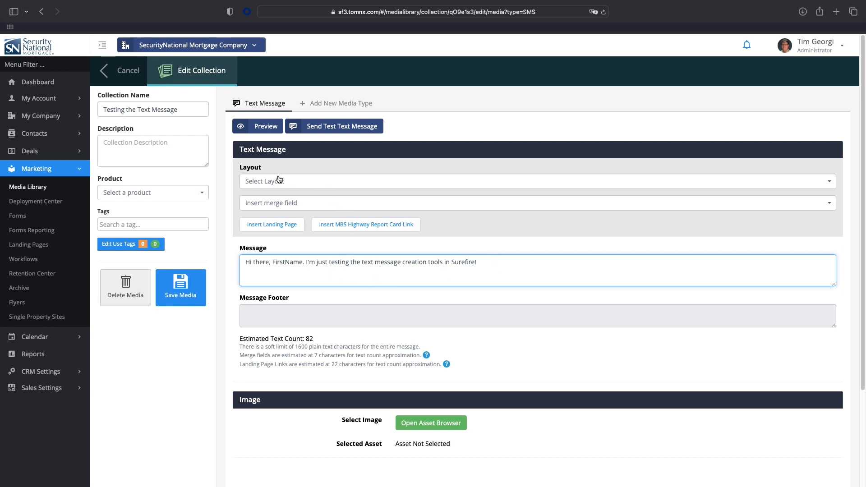
Apply the STANDARD SNMC SMS LAYOUT to the text message.
left_click(323, 183)
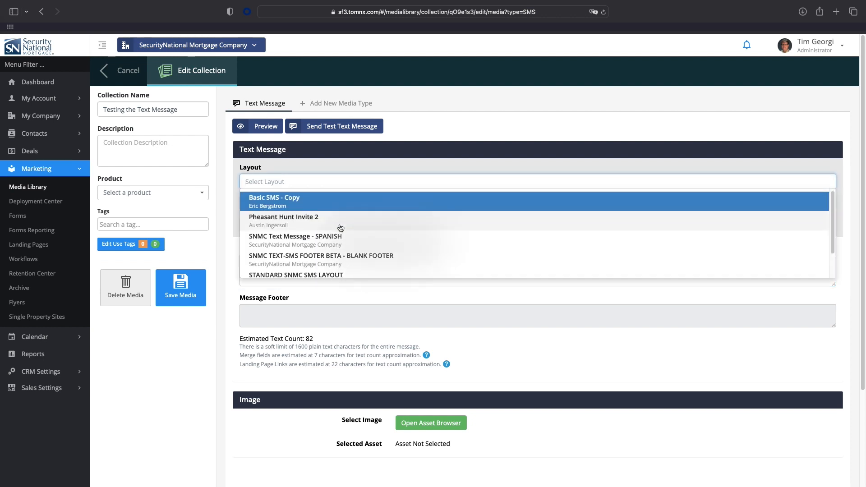
scroll(451, 235, "down", 2)
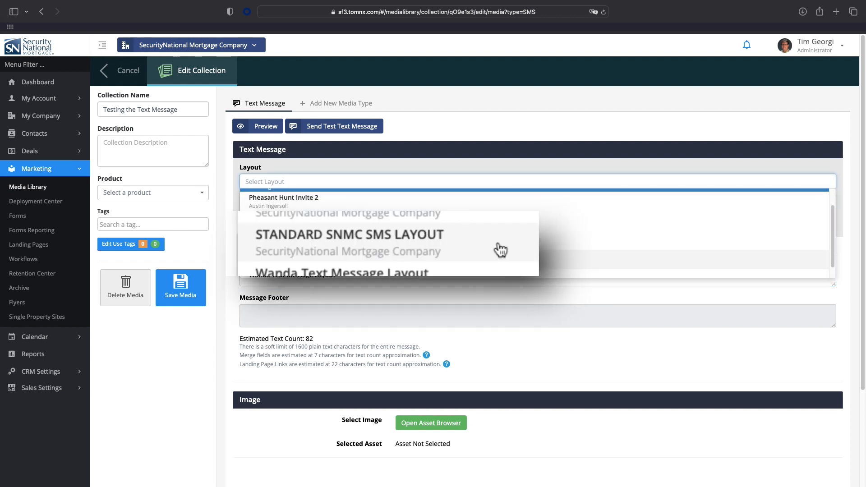
left_click(500, 249)
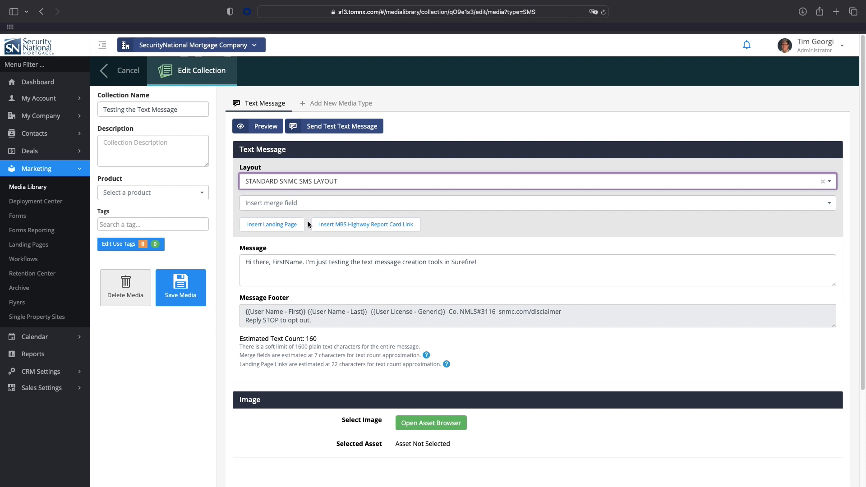
Replace the FirstName placeholder in the message with the "Recipient Name - First" merge field and remove the extra space before the period.
left_click(280, 262)
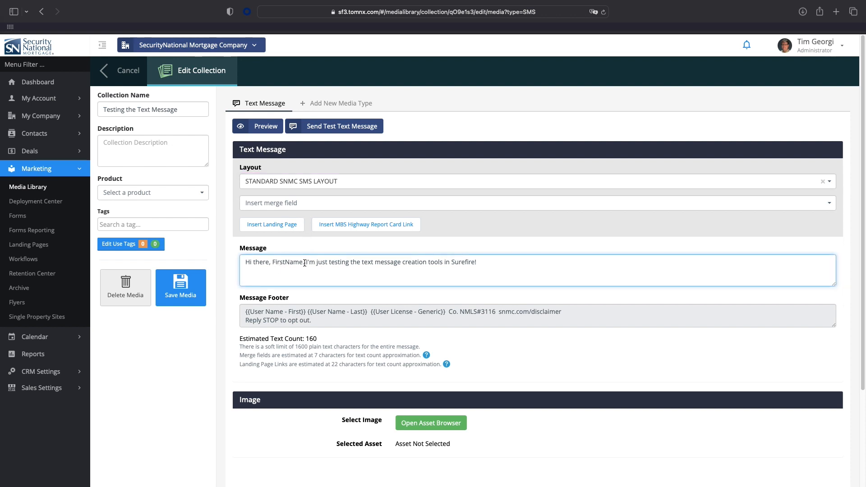
left_click_drag(303, 262, 272, 262)
key("BackSpace")
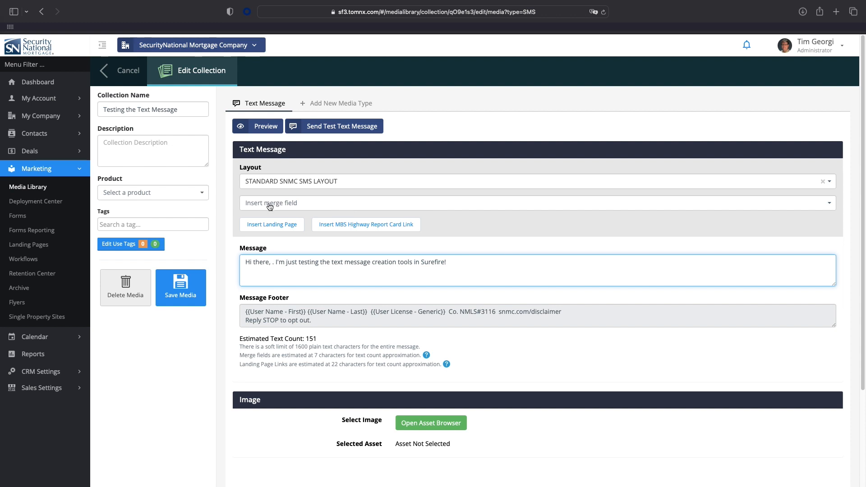
left_click(317, 205)
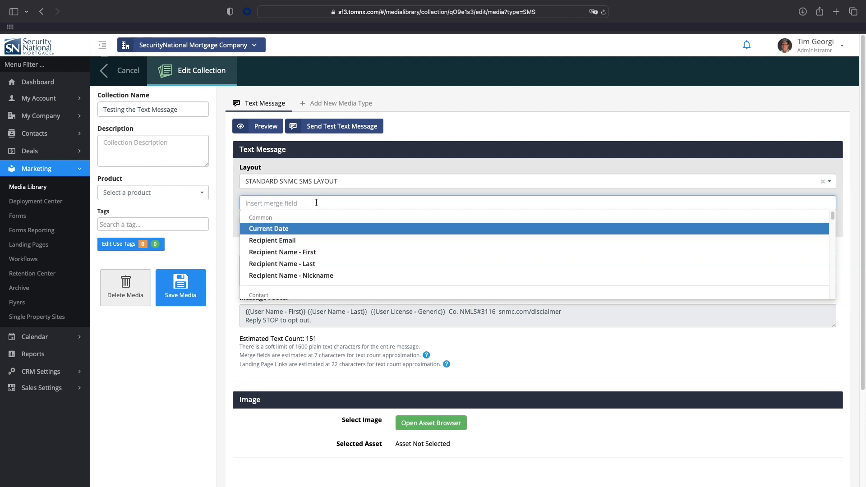
scroll(347, 246, "down", 6)
scroll(349, 249, "down", 2)
scroll(349, 250, "up", 5)
scroll(349, 251, "up", 5)
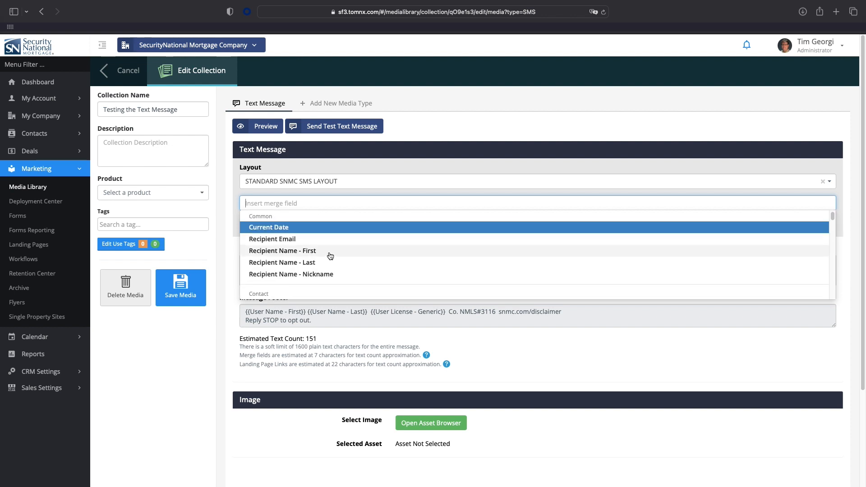
left_click(283, 252)
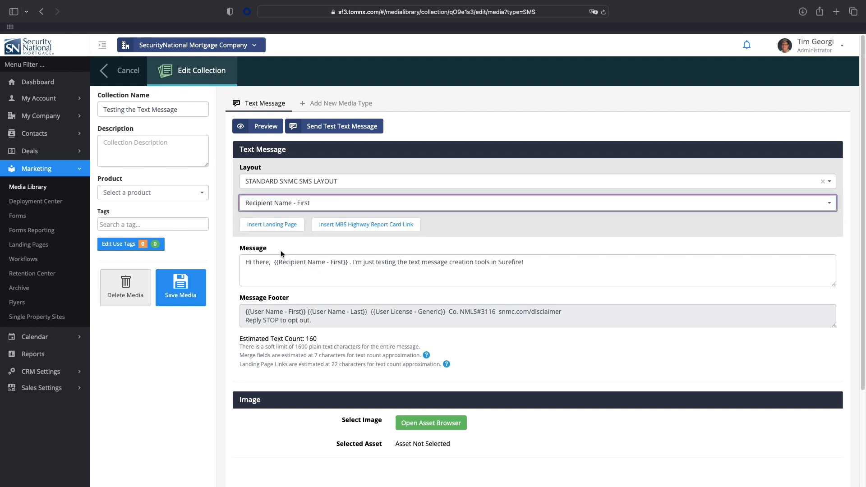
left_click(349, 264)
key("Delete")
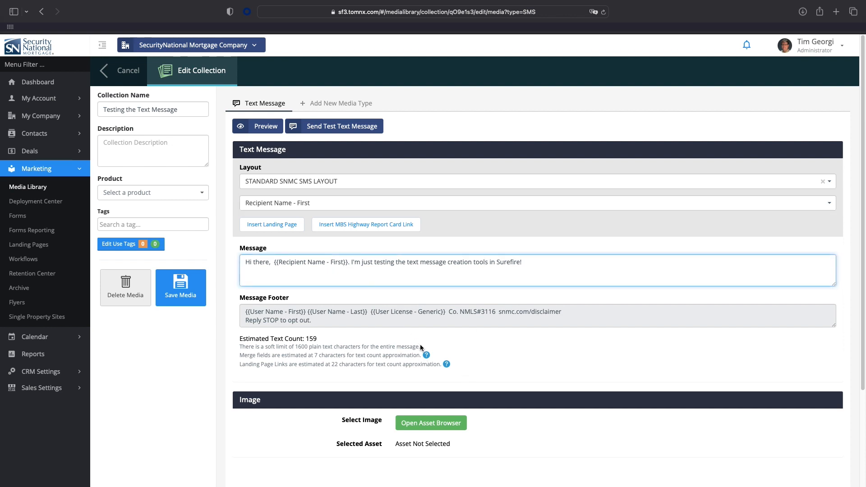
Upload img_TestImage.jpg as a new image asset for the text message and save the image at its full size.
scroll(263, 413, "down", 3)
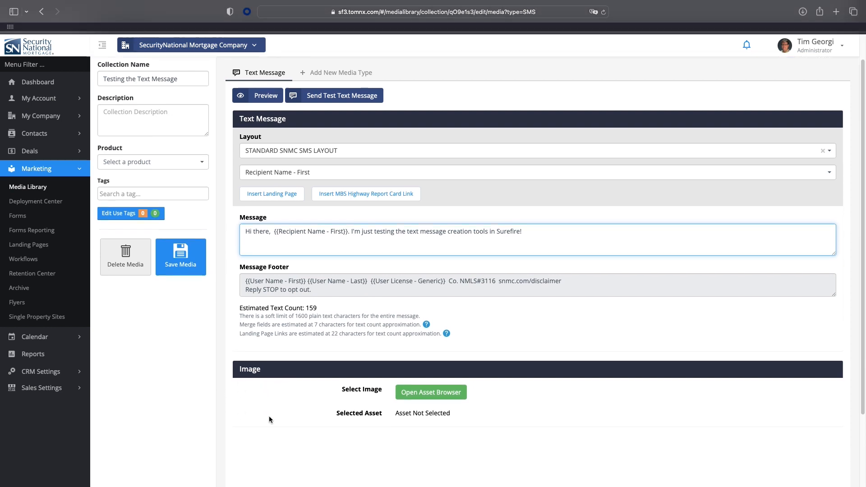
scroll(289, 412, "down", 1)
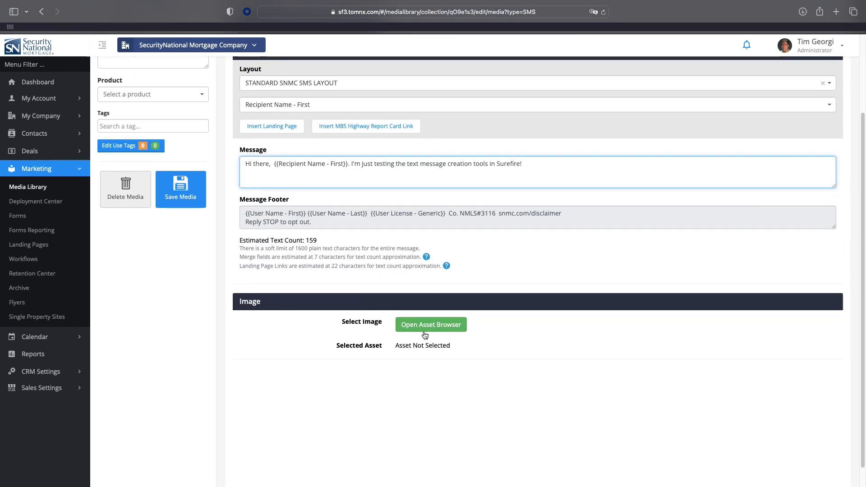
left_click(429, 326)
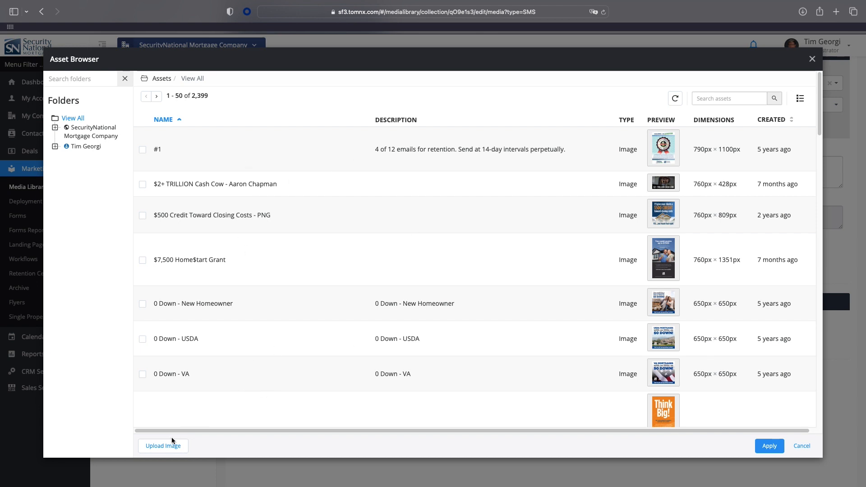
left_click(162, 448)
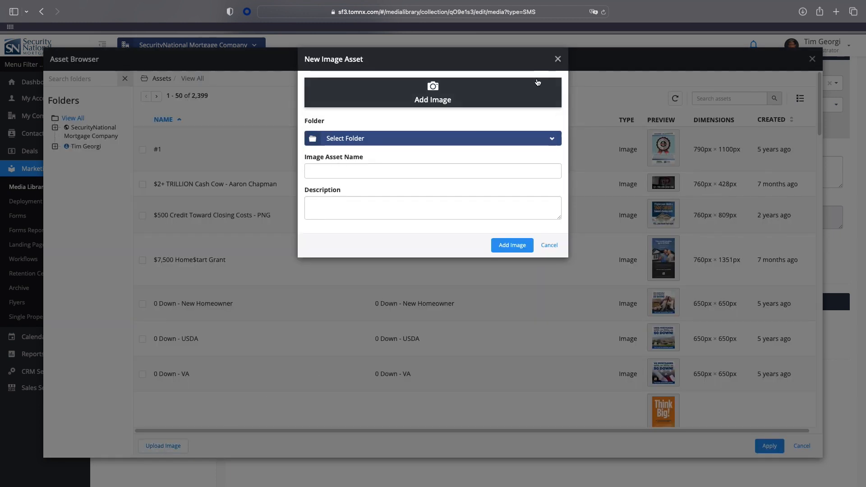
left_click(436, 96)
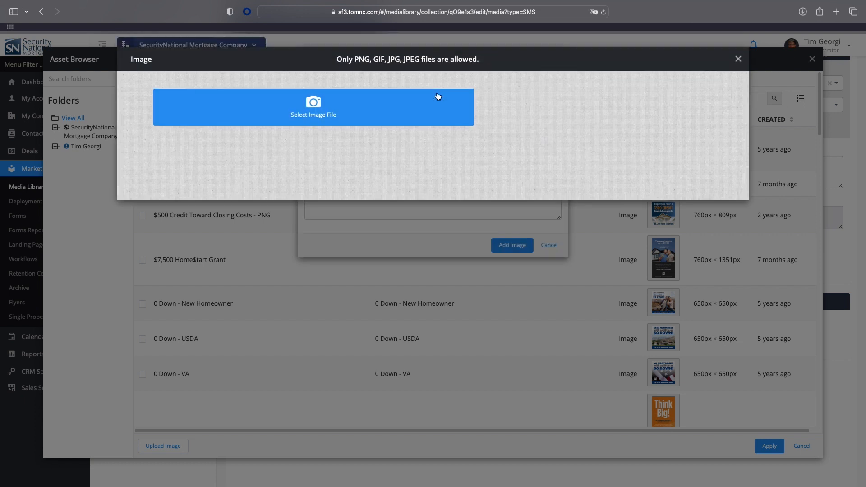
left_click(312, 111)
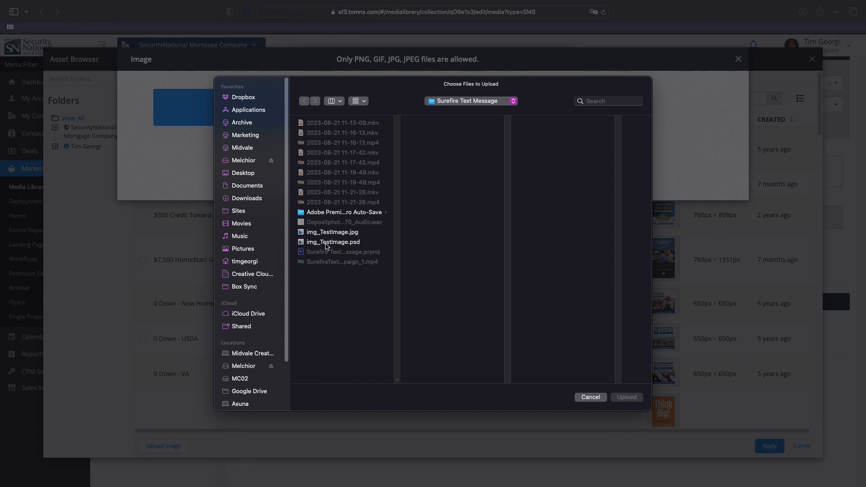
left_click(332, 232)
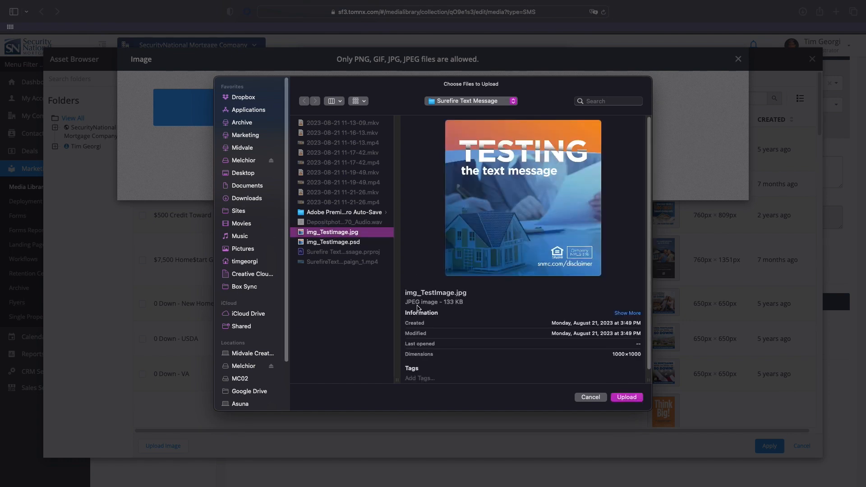
left_click(629, 397)
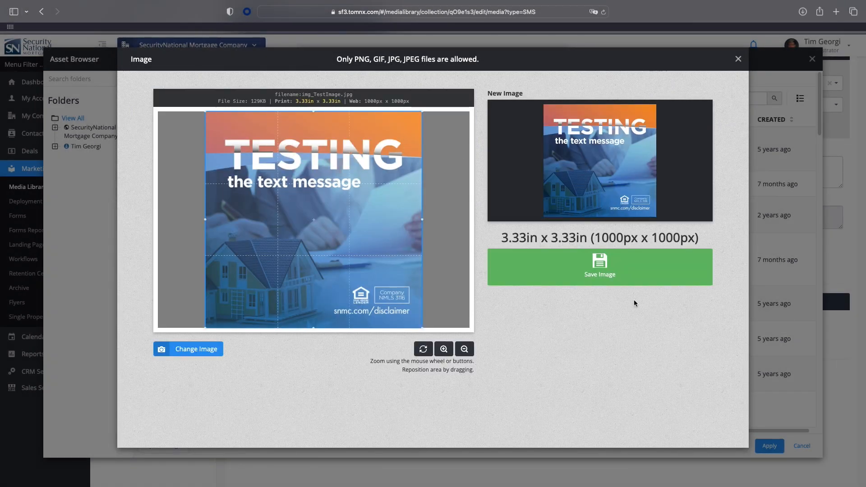
left_click(589, 269)
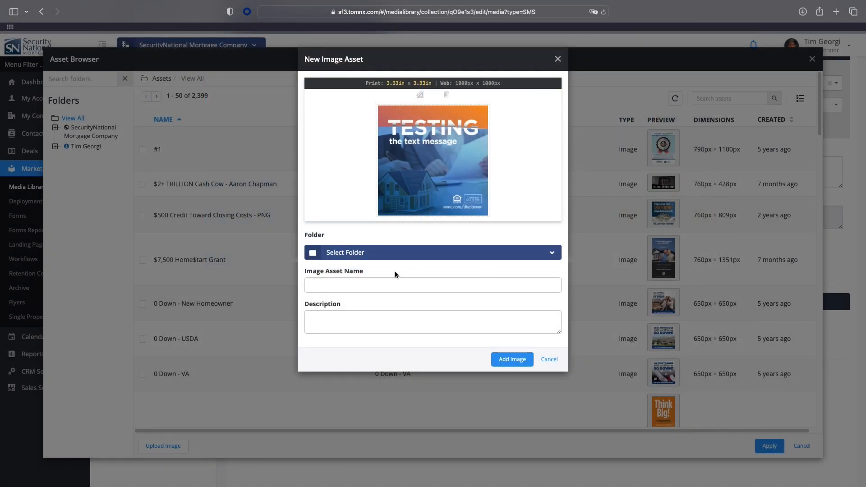
Assign the new image asset to the user's personal folder, name it image_testing, and add it to the assets.
left_click(357, 252)
left_click(351, 285)
left_click(355, 283)
type("image_testing")
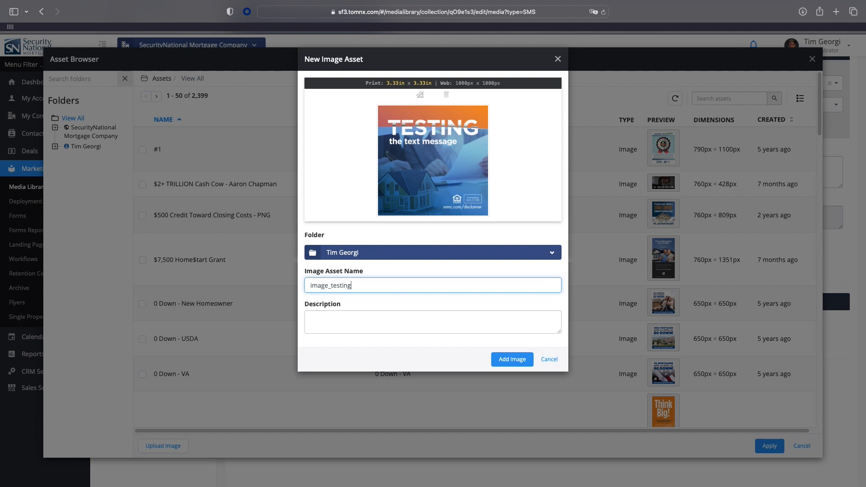
left_click(521, 360)
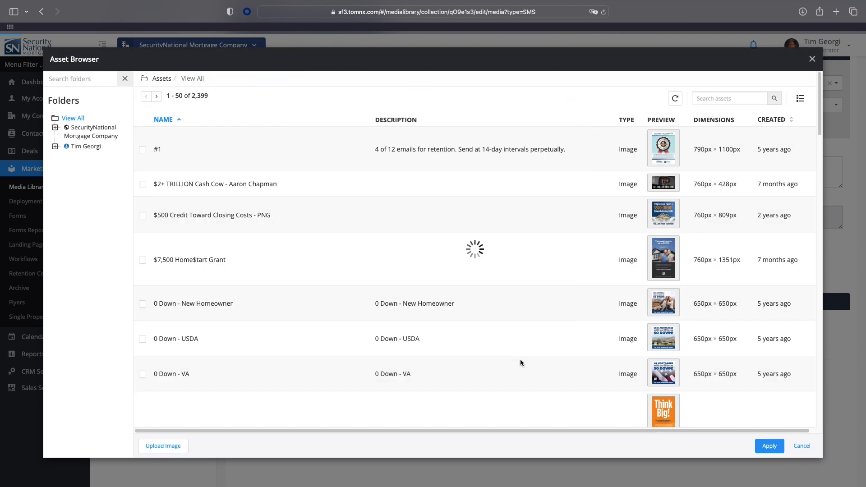
Choose image_testing from the user's personal asset folder and apply it as the text message's image.
left_click(87, 149)
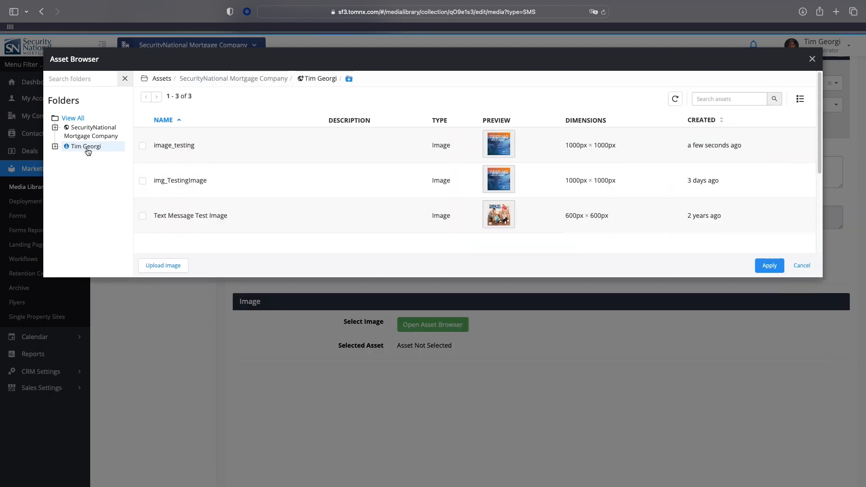
left_click(142, 145)
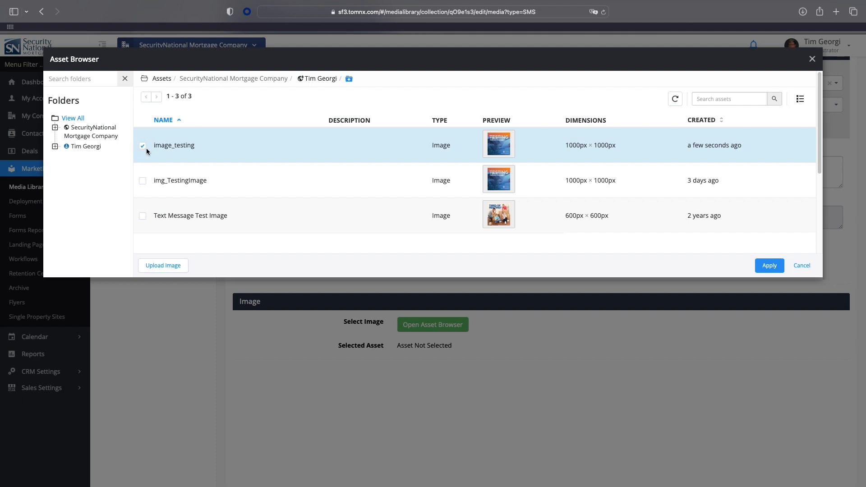
left_click(770, 266)
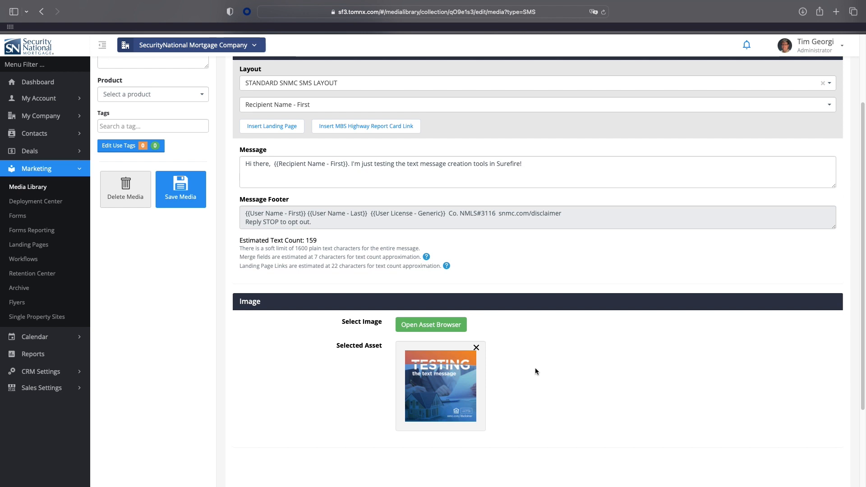
Preview the text message as simulated for a contact found by partial name, check the rendered message and image, and return to the collection.
scroll(535, 368, "up", 4)
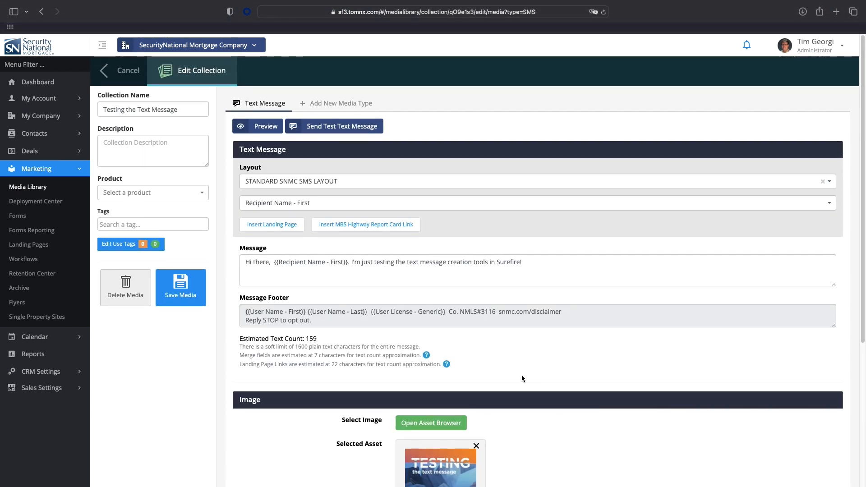
left_click(261, 126)
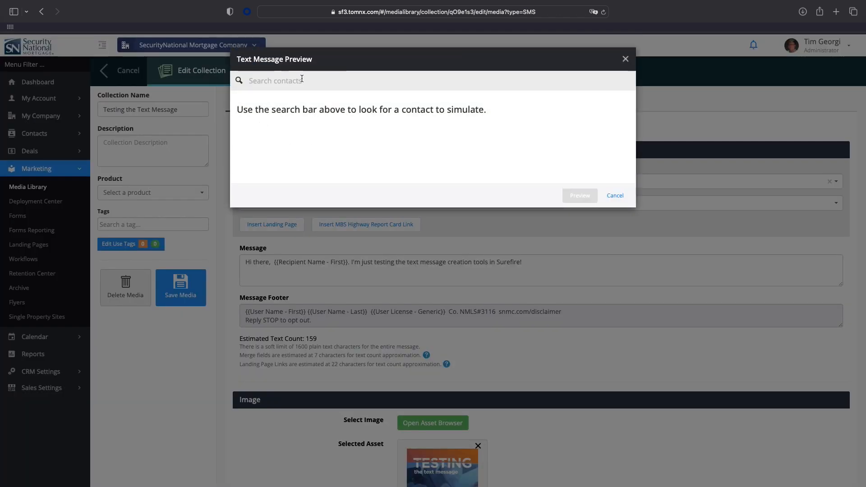
left_click(300, 81)
type("ryu")
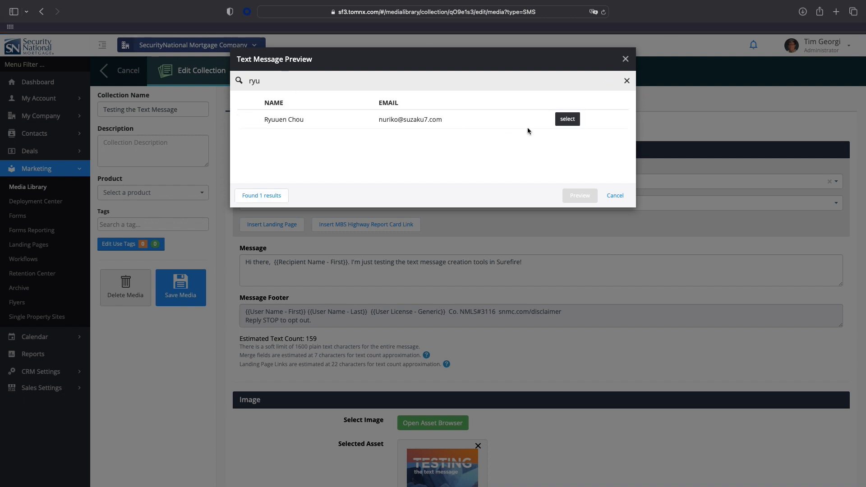
left_click(566, 120)
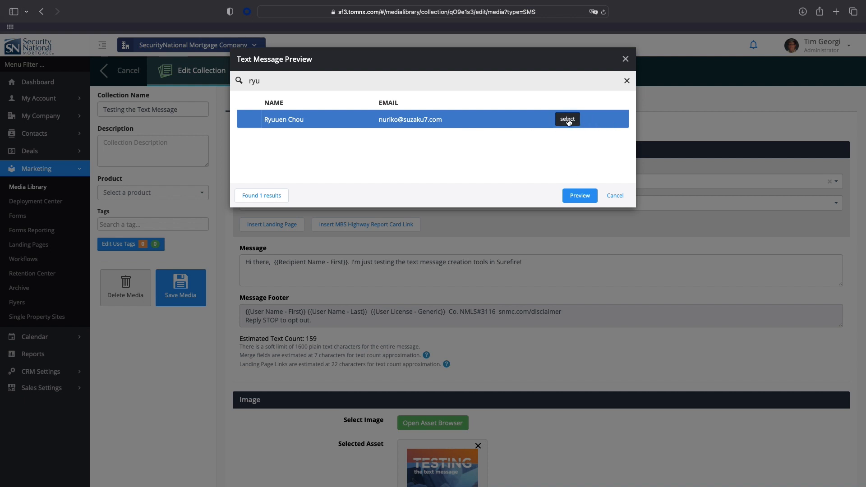
left_click(580, 196)
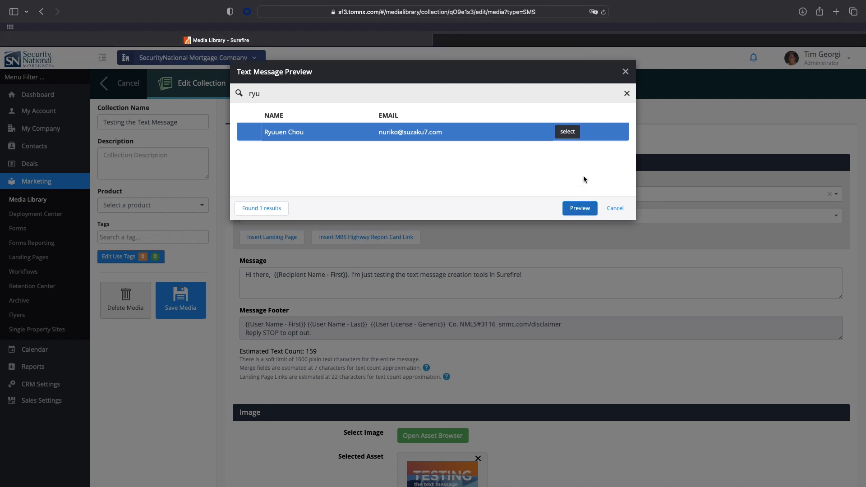
left_click(641, 41)
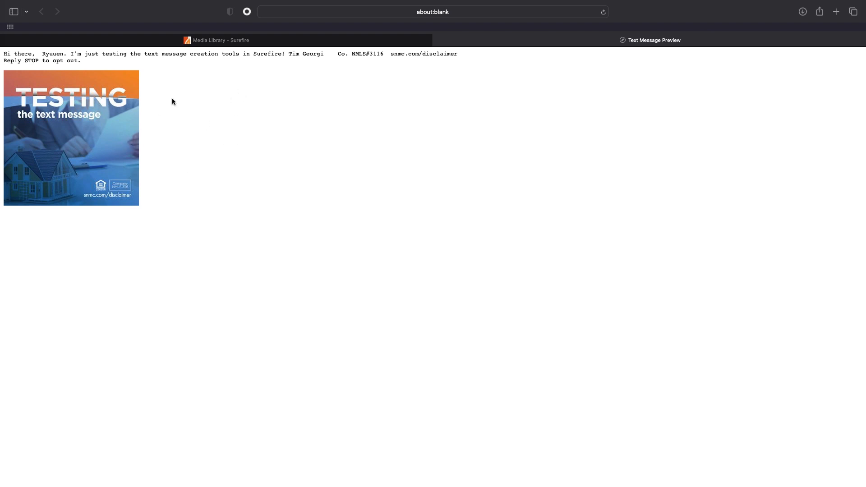
left_click(439, 40)
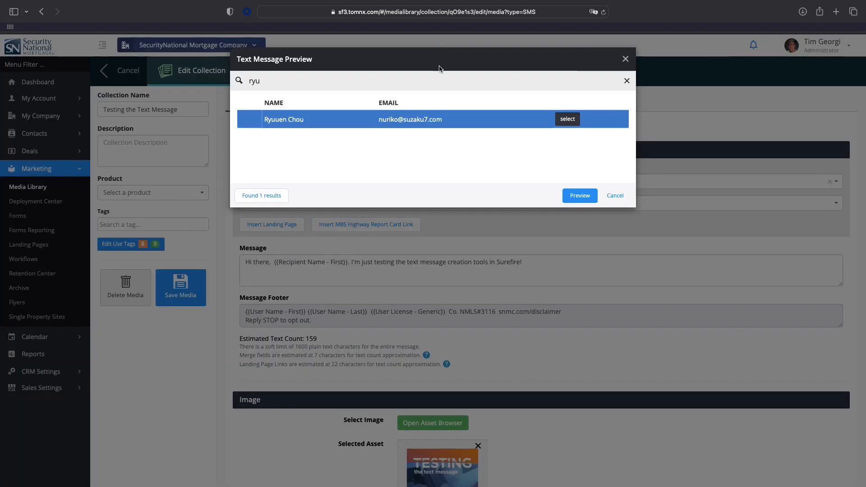
left_click(615, 195)
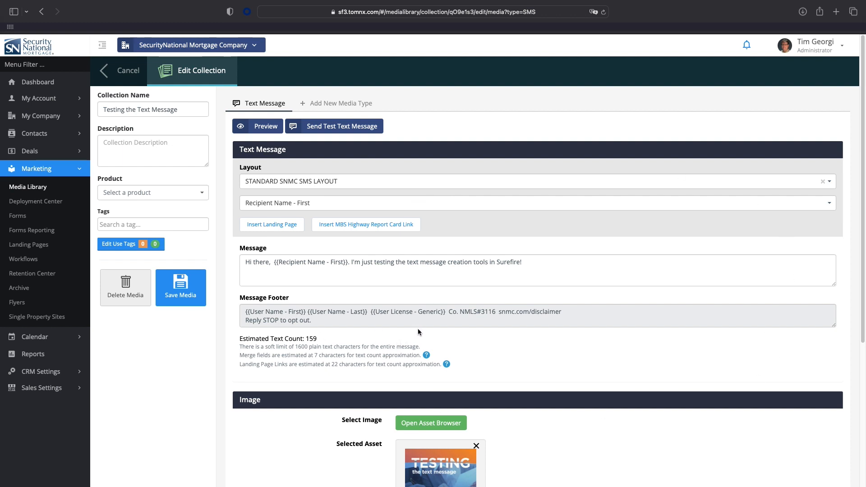
Save the media and describe the changes for approval as "This is a test message to test the text!".
left_click(184, 290)
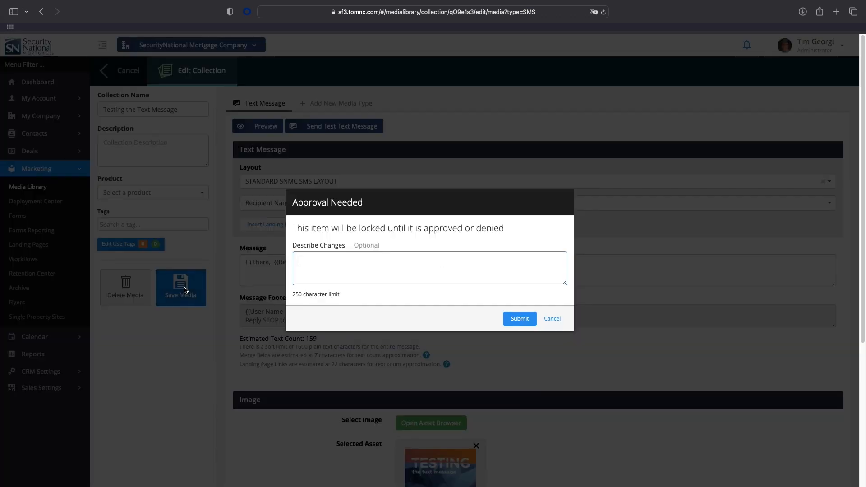
type("This is a test message to test the text!")
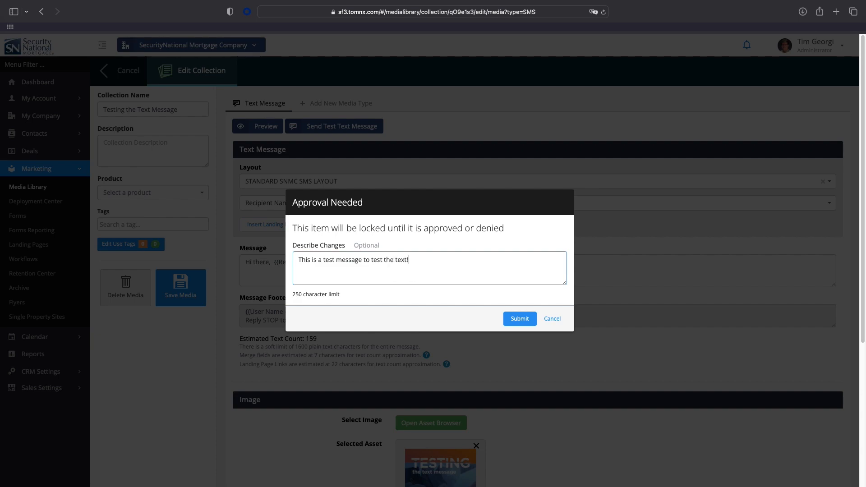